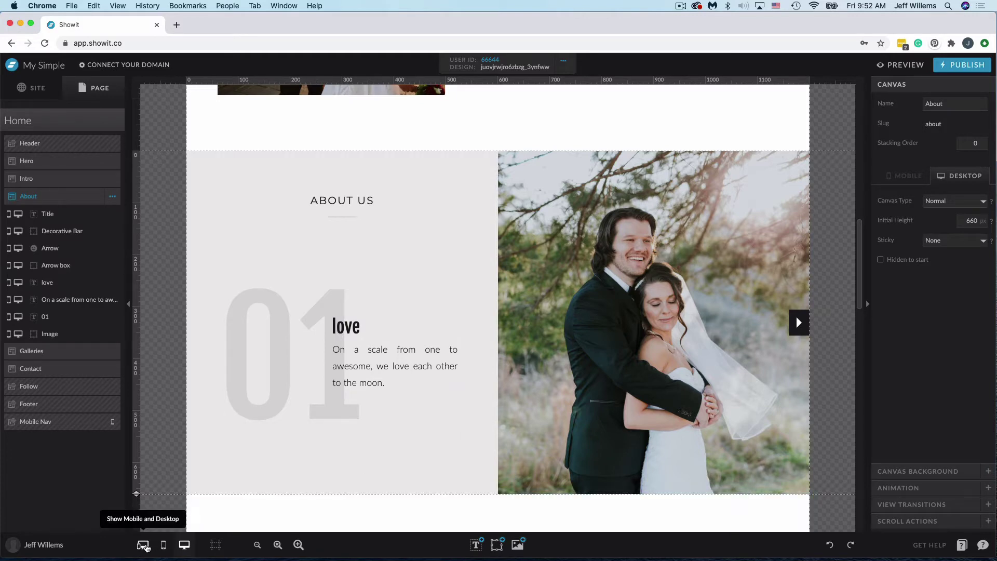
- Show the mobile preview and delete the old About elements, Title through Image
left_click(145, 545)
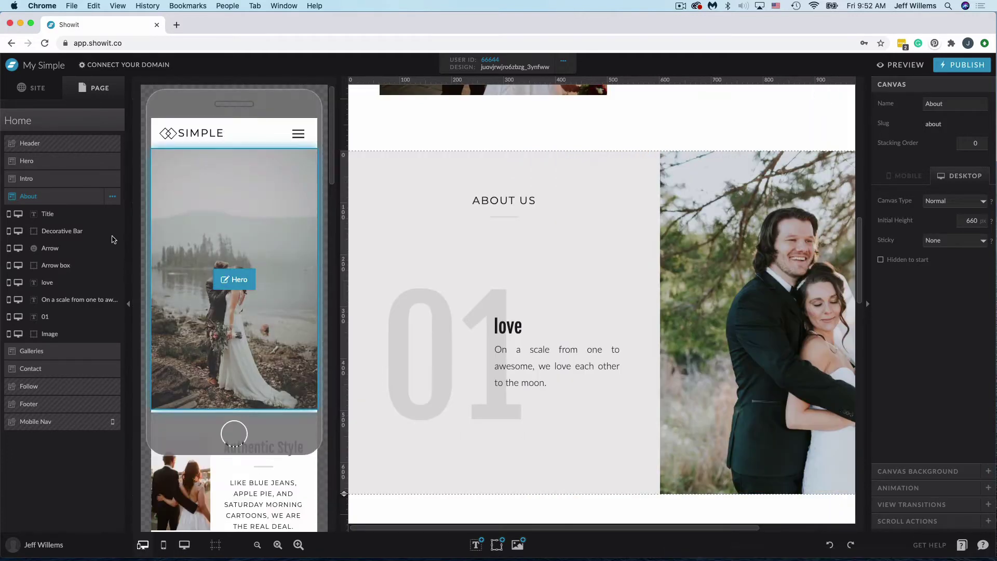
left_click(61, 215)
left_click(62, 334, "shift")
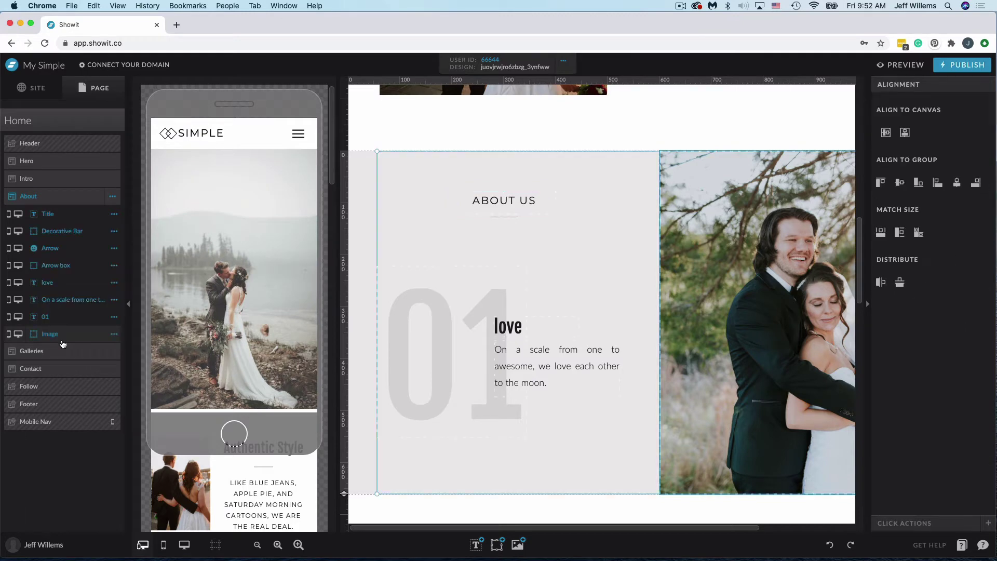
key("Delete")
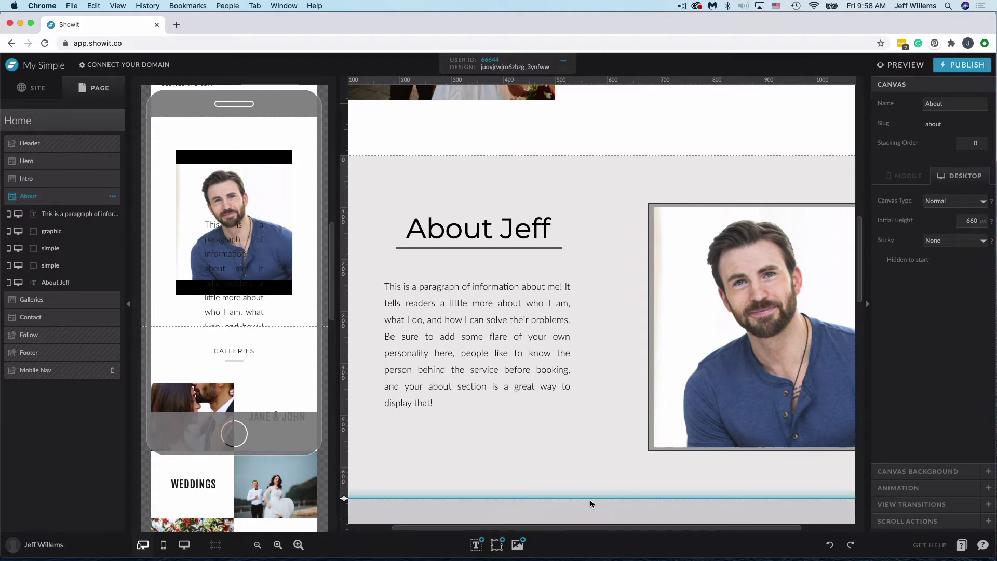
- Select the About Jeff paragraph, then make the About section's mobile canvas active
left_click(566, 400)
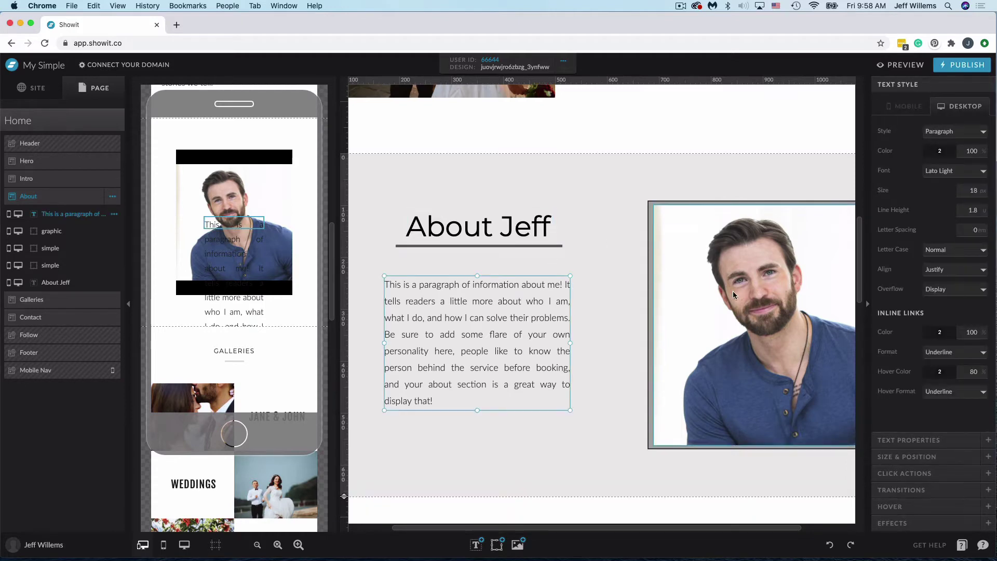
mouse_move(292, 225)
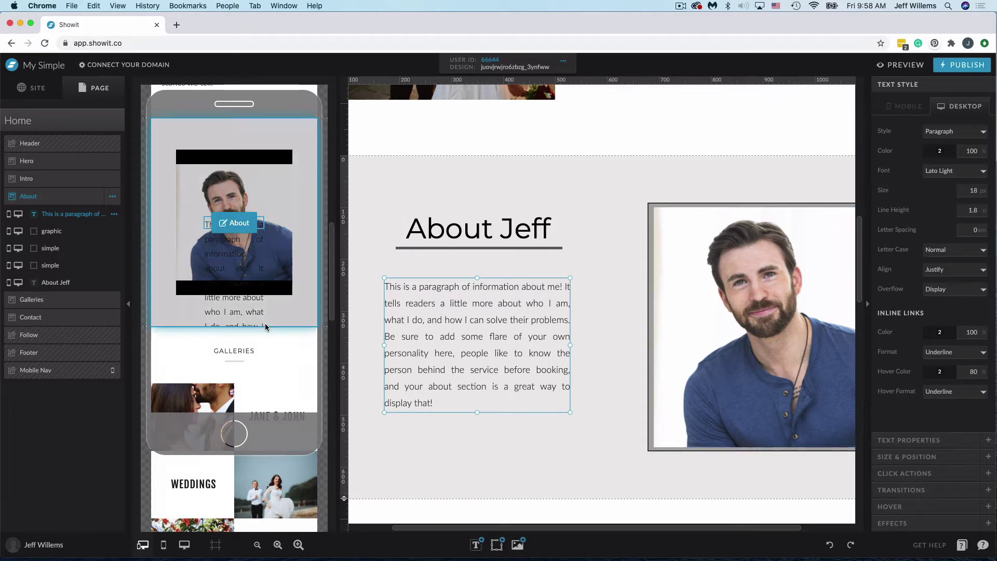
left_click(294, 165)
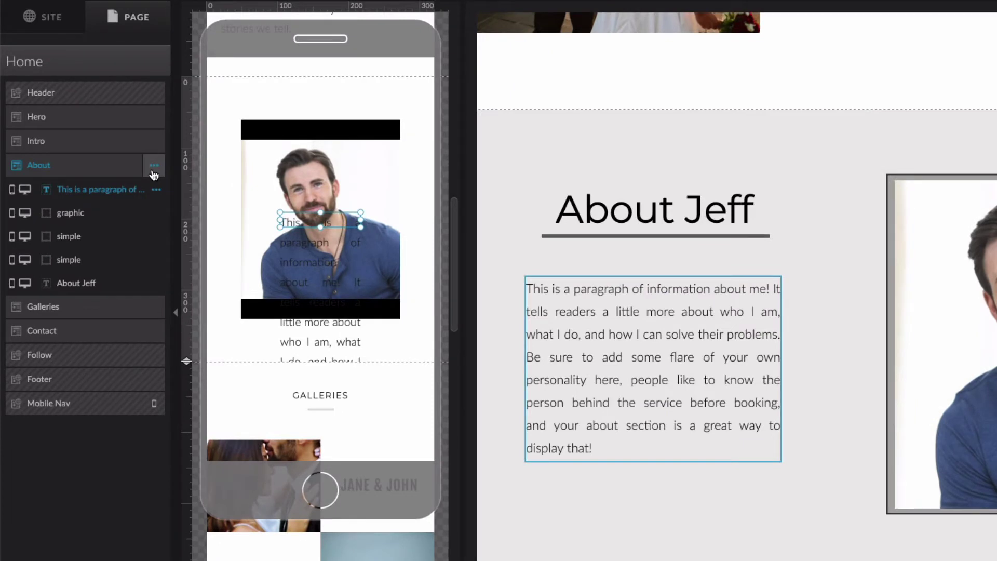
- Open Layout Mobile from the About canvas menu and preview the Scaled and Stacked layouts
left_click(153, 167)
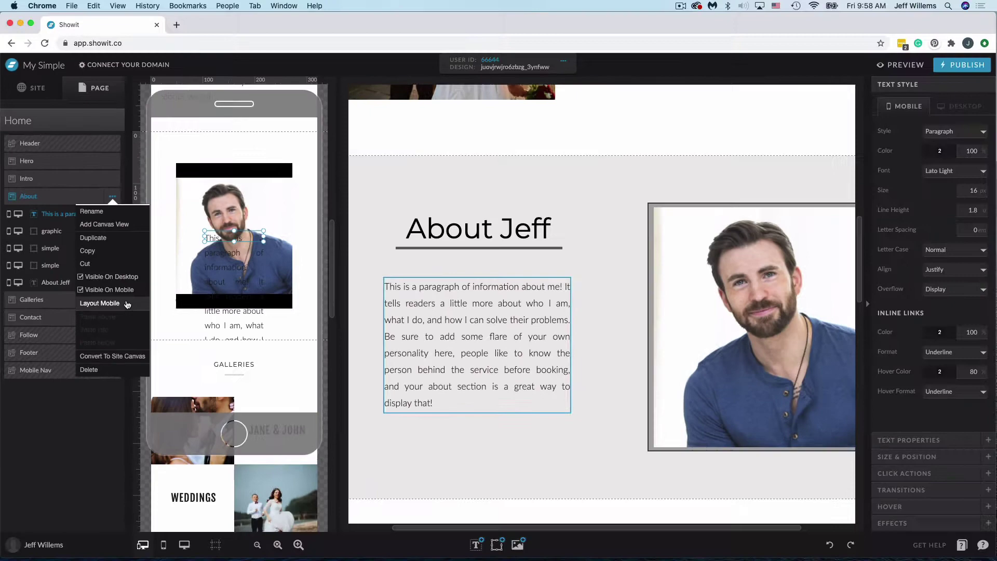
left_click(127, 304)
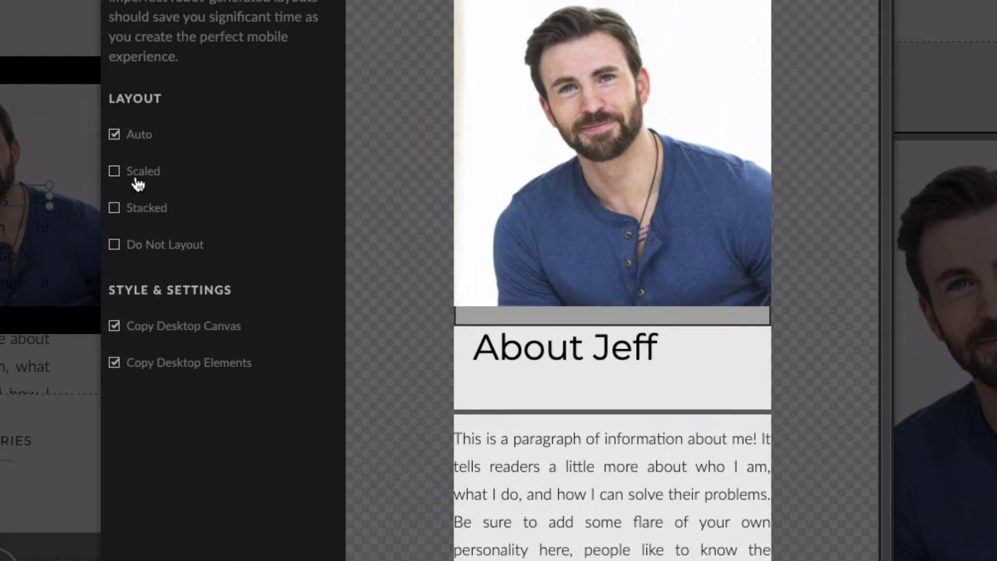
left_click(116, 173)
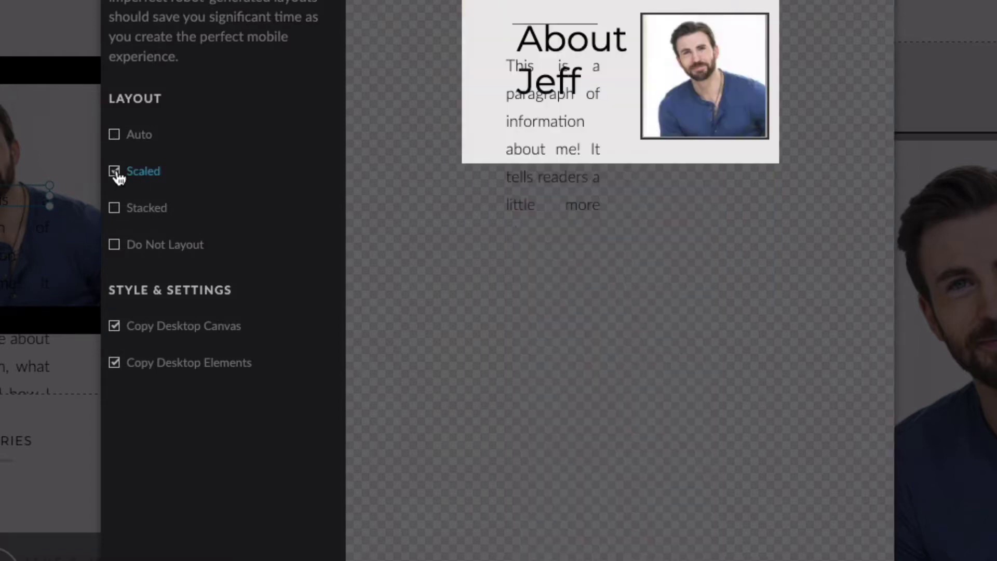
left_click(113, 207)
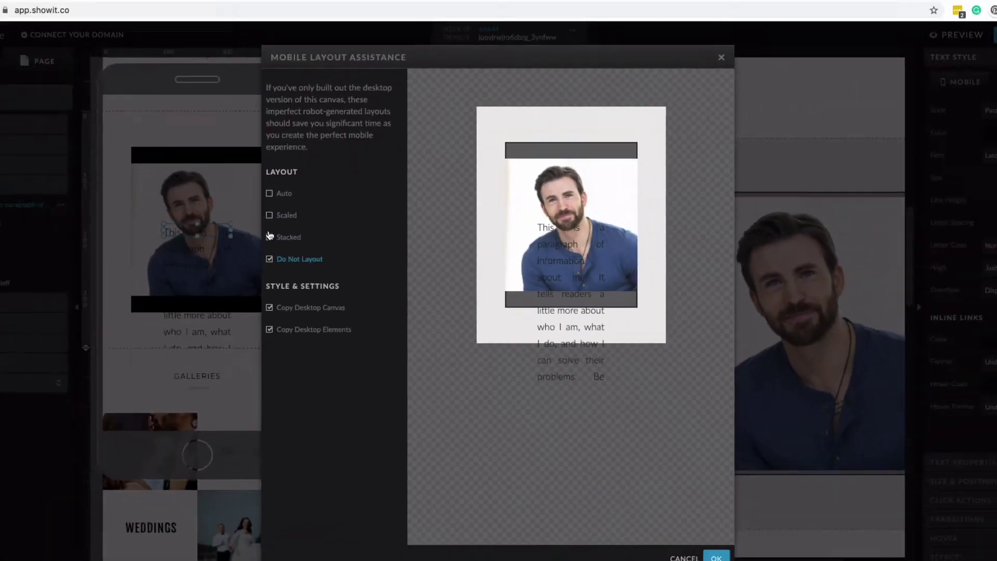
- Preview the About section with Auto, Scaled, Stacked, then Do Not Layout mobile layouts
left_click(113, 136)
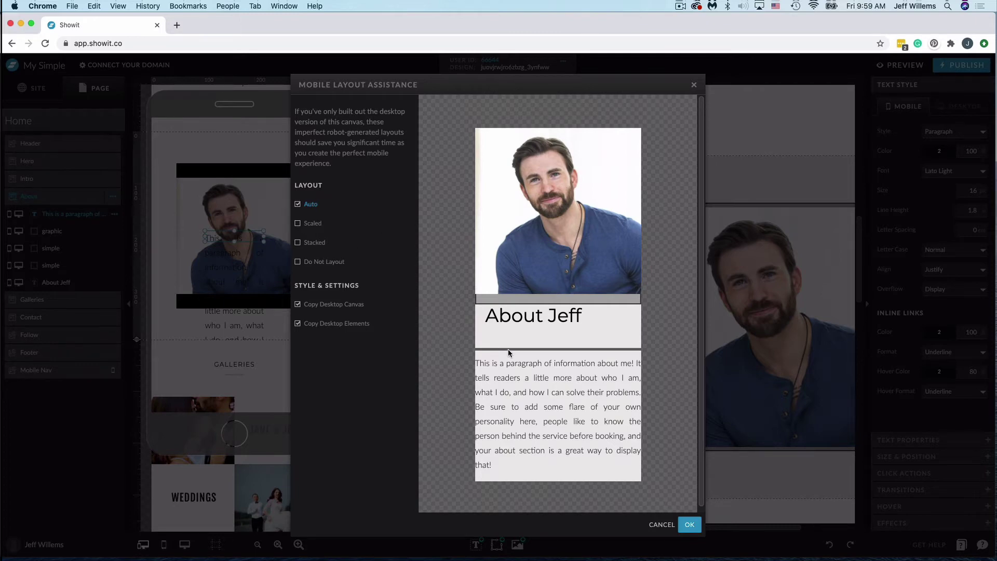
left_click(297, 223)
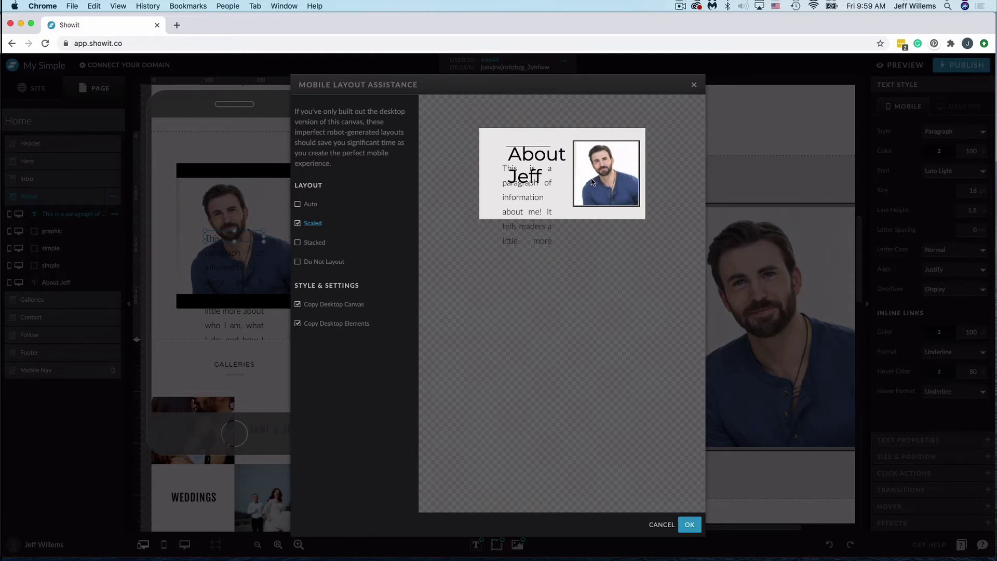
left_click(298, 242)
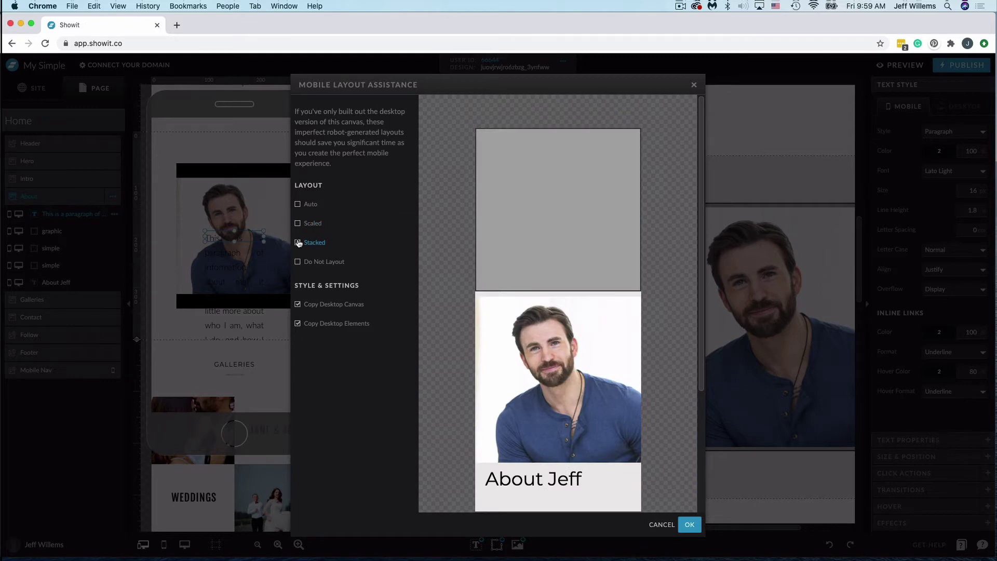
scroll(562, 329, "down", 5)
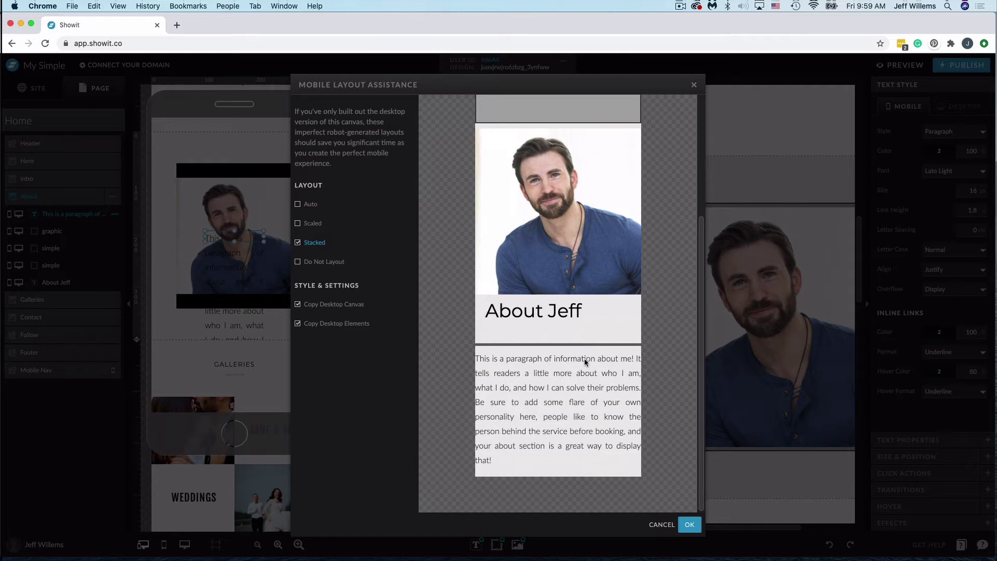
left_click(306, 262)
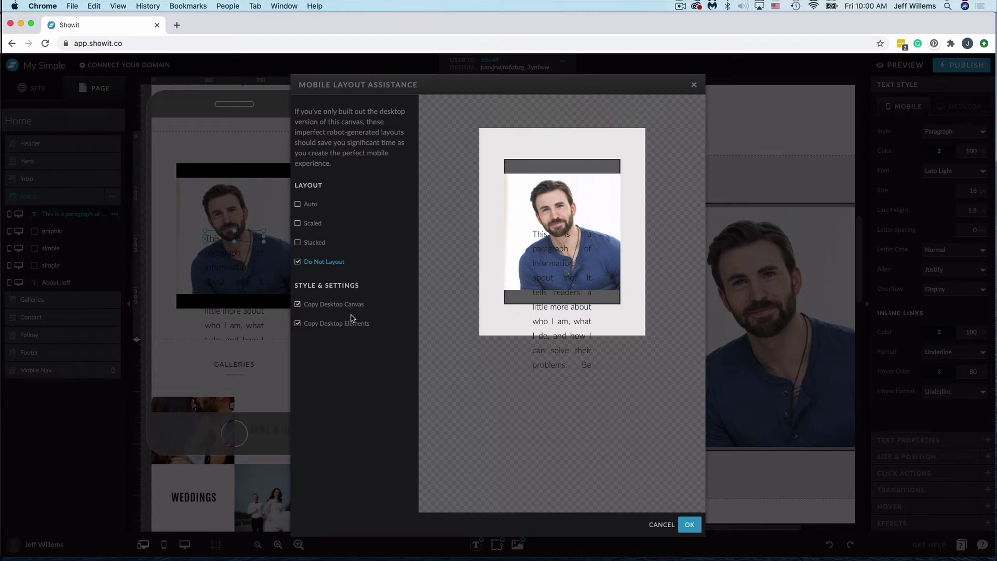
- Pick Auto so the bio photo stacks above the About Jeff title and paragraph
left_click(298, 206)
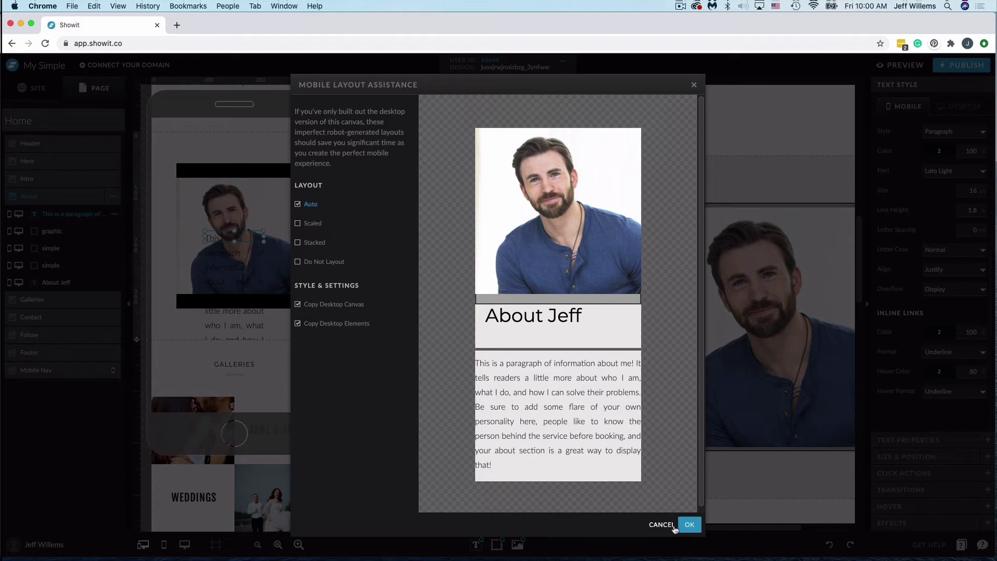
- Apply the auto mobile layout and centre the bio photo within its grey 'simple' frame
left_click(690, 524)
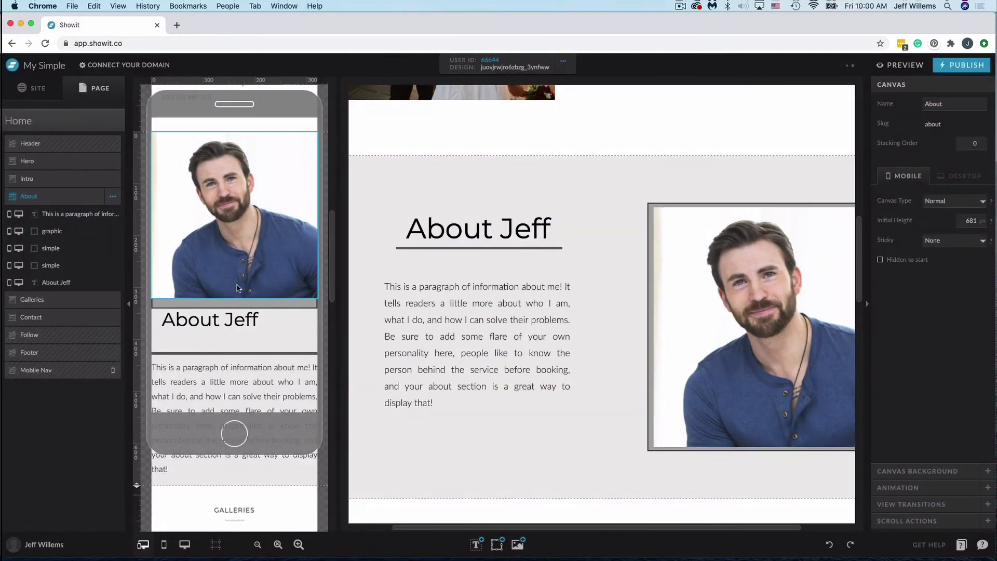
left_click(223, 319)
left_click(301, 291)
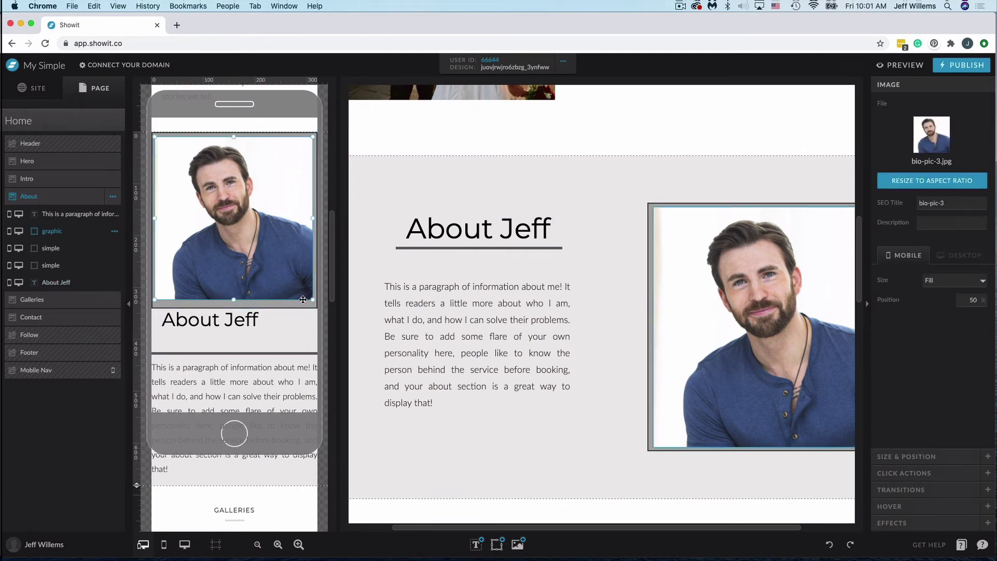
left_click(305, 306, "shift")
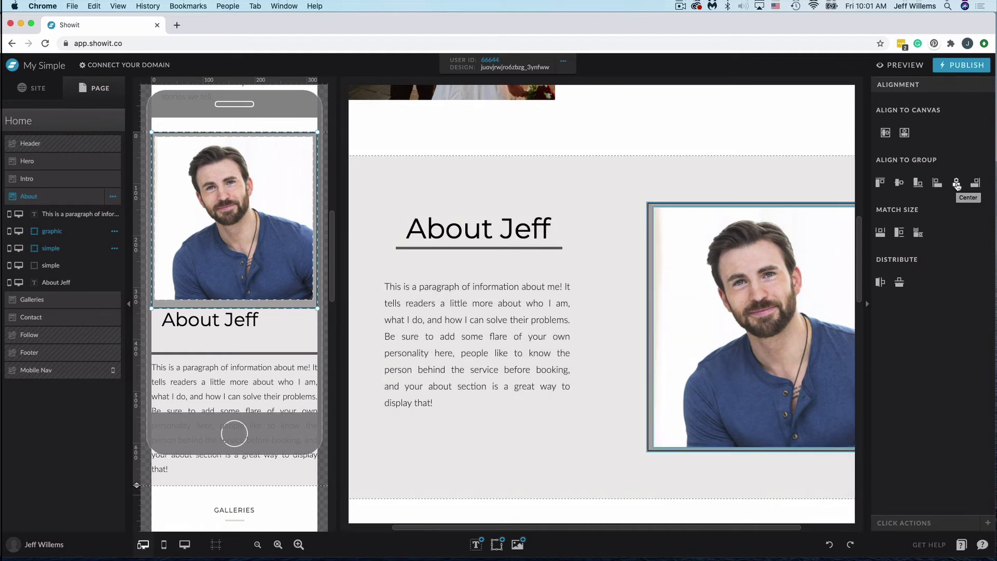
left_click(956, 184)
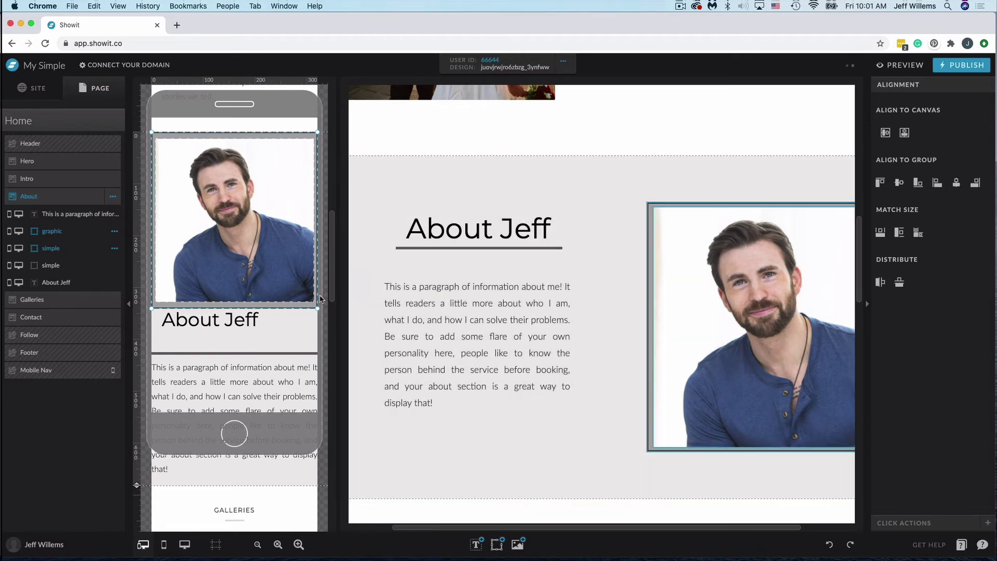
left_click(300, 320)
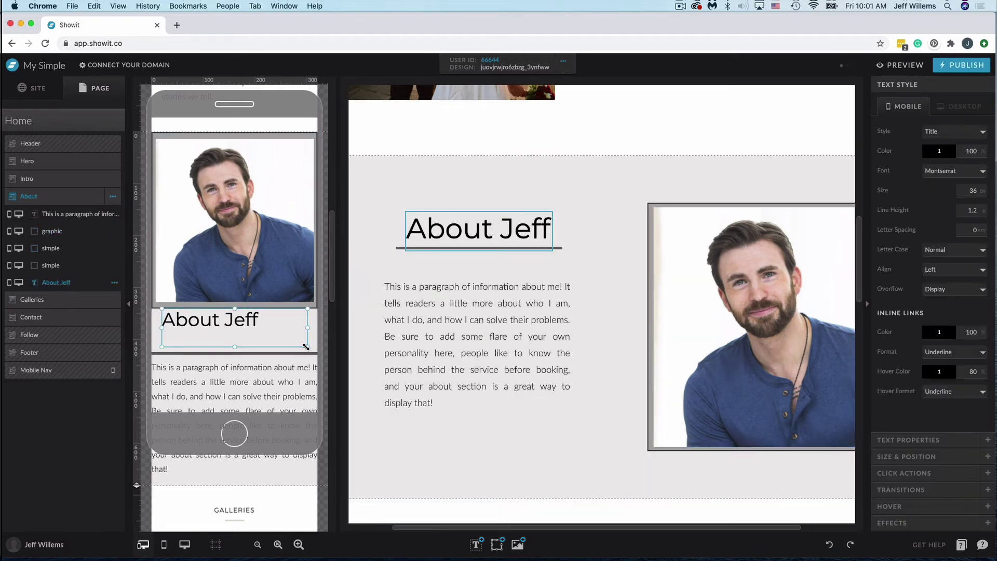
- Fit and centre the About Jeff title, with the underline bar moved beneath it and shortened to 199 px
left_click_drag(306, 346, 259, 331)
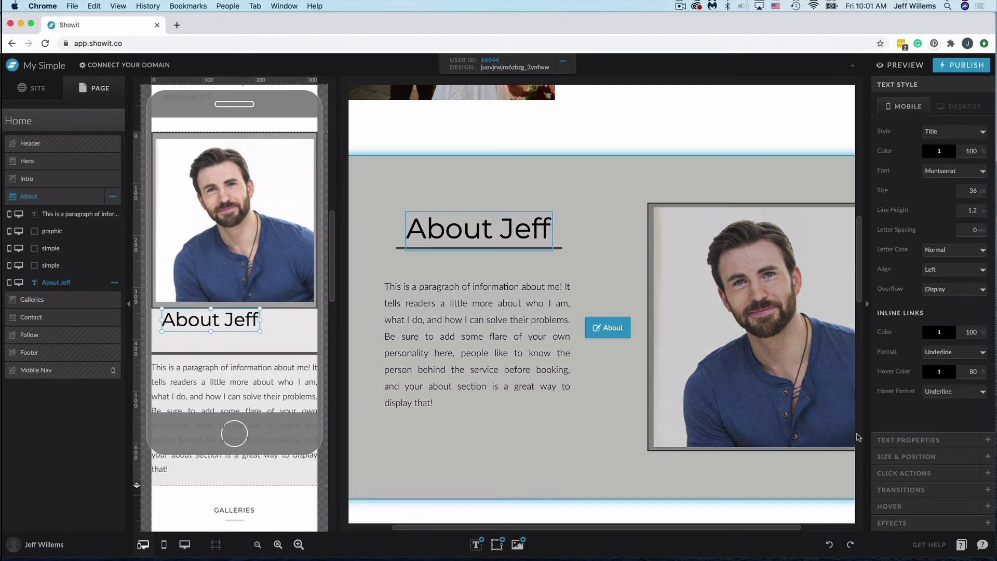
left_click(890, 455)
left_click(948, 257)
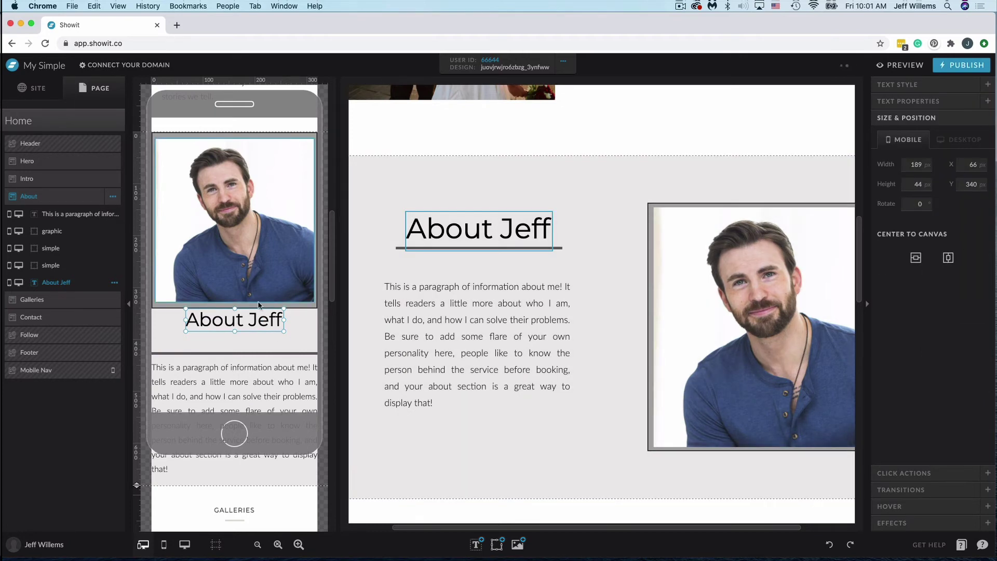
left_click_drag(255, 354, 256, 332)
left_click_drag(317, 334, 264, 332)
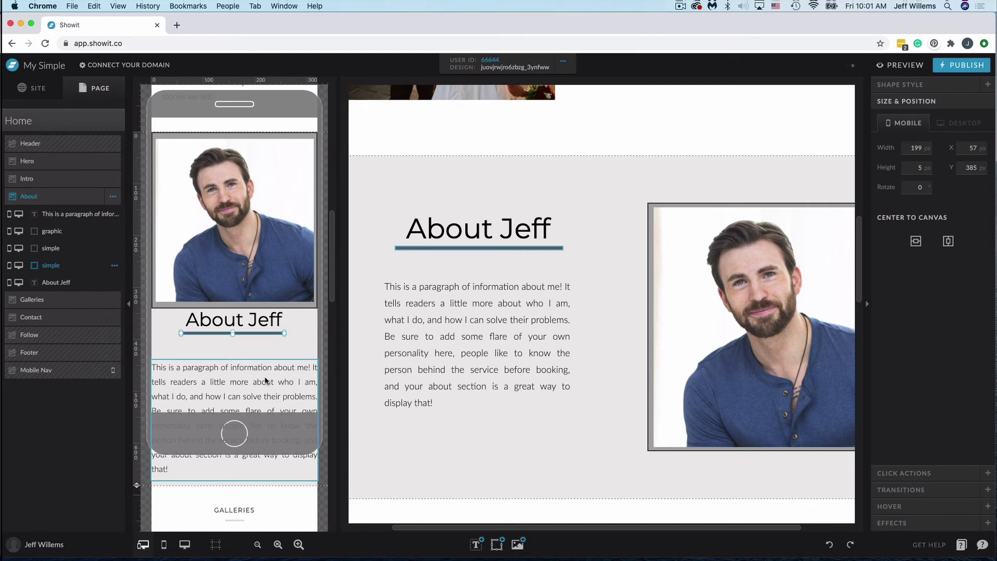
- Narrow the paragraph to 311 px, centre it, and move it up under the underline bar
left_click_drag(265, 381, 268, 372)
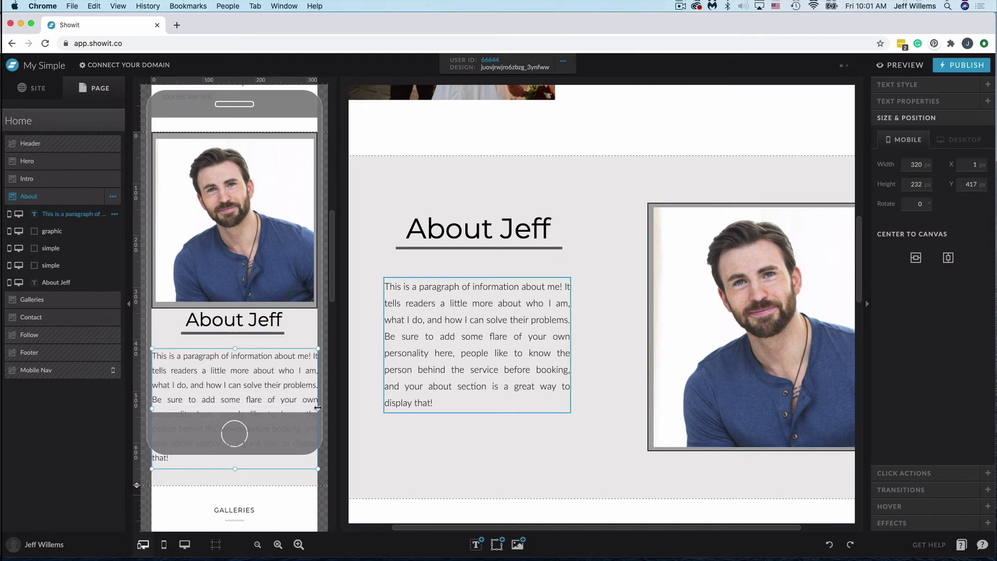
left_click_drag(318, 407, 313, 408)
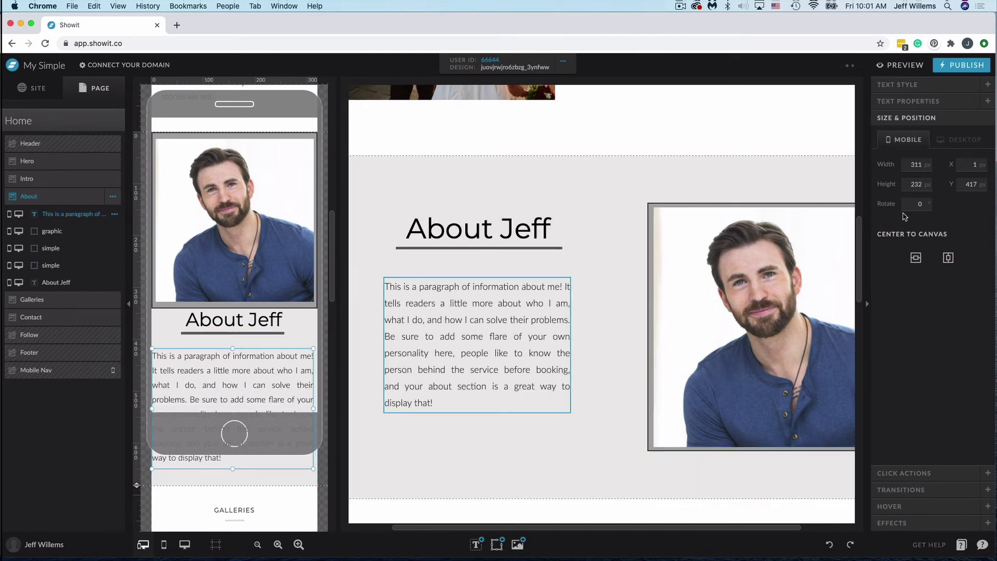
left_click(949, 259)
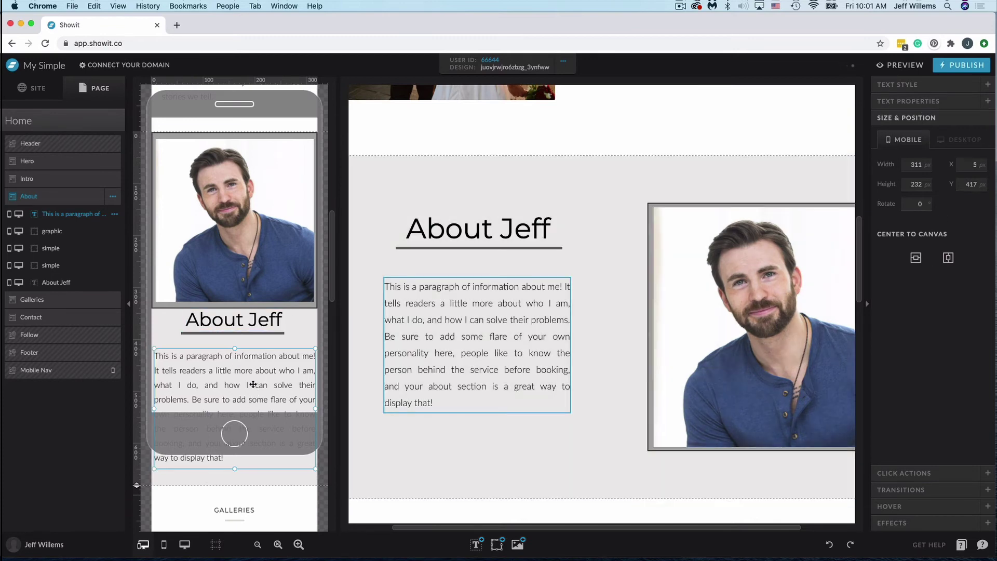
left_click_drag(253, 384, 253, 375)
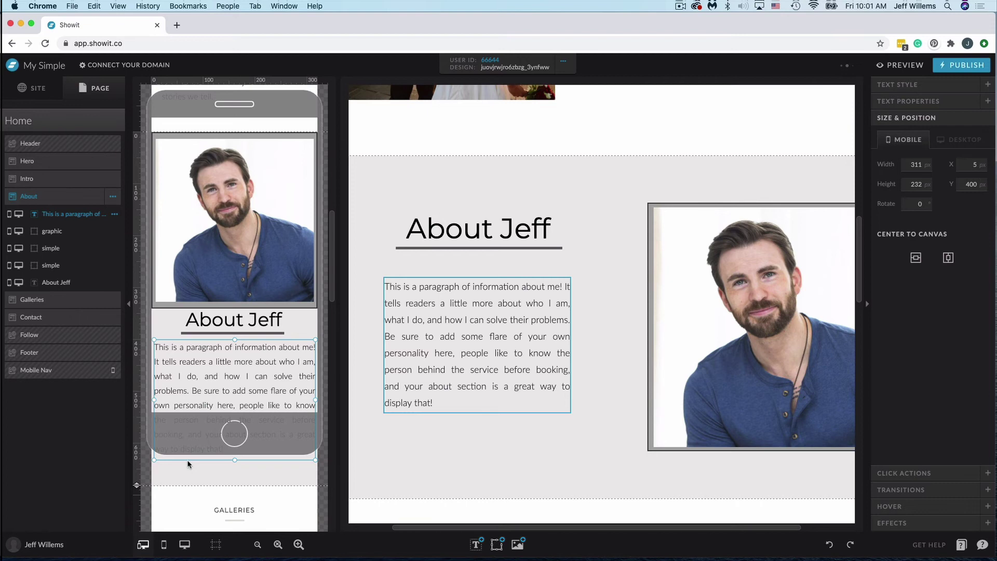
- Shorten the mobile About section to an initial height of 636 px
left_click(196, 477)
left_click_drag(137, 485, 141, 462)
scroll(254, 374, "up", 5)
scroll(254, 373, "down", 5)
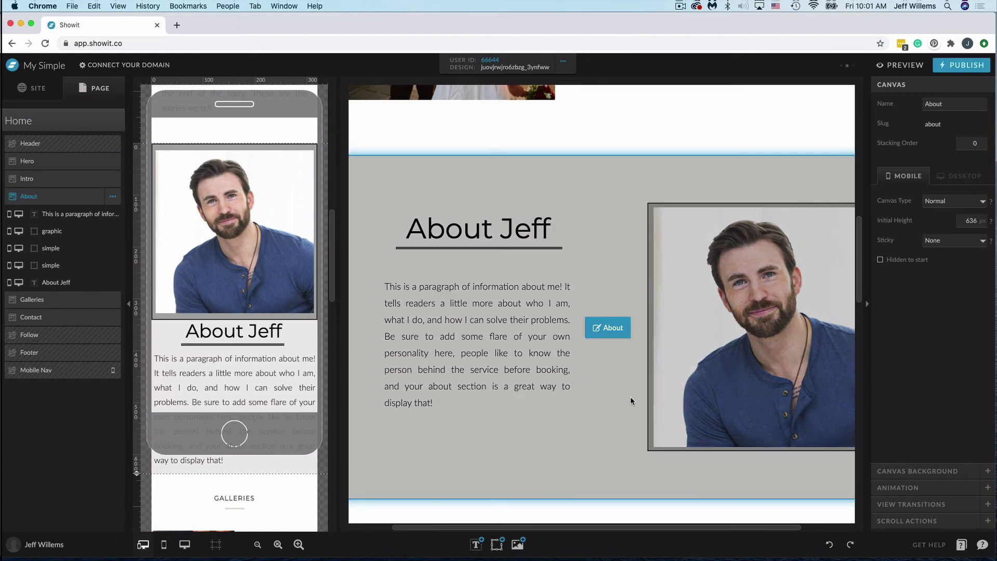
left_click(630, 400)
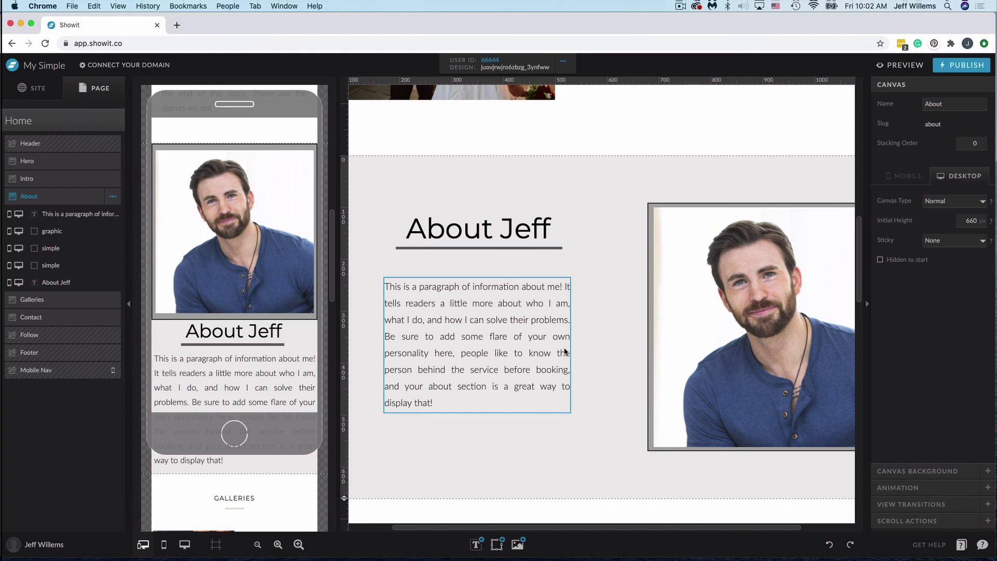
mouse_move(284, 291)
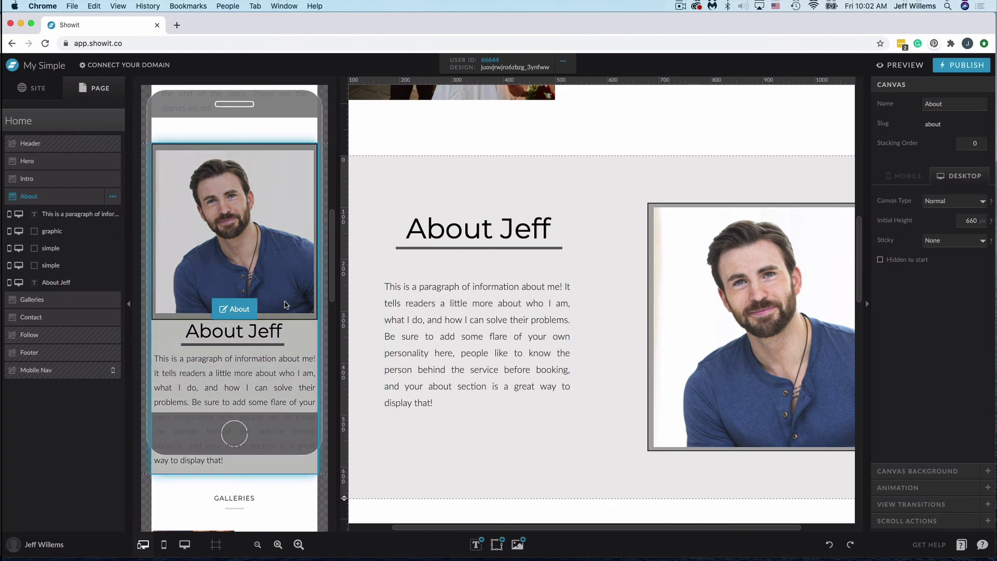
left_click(291, 331)
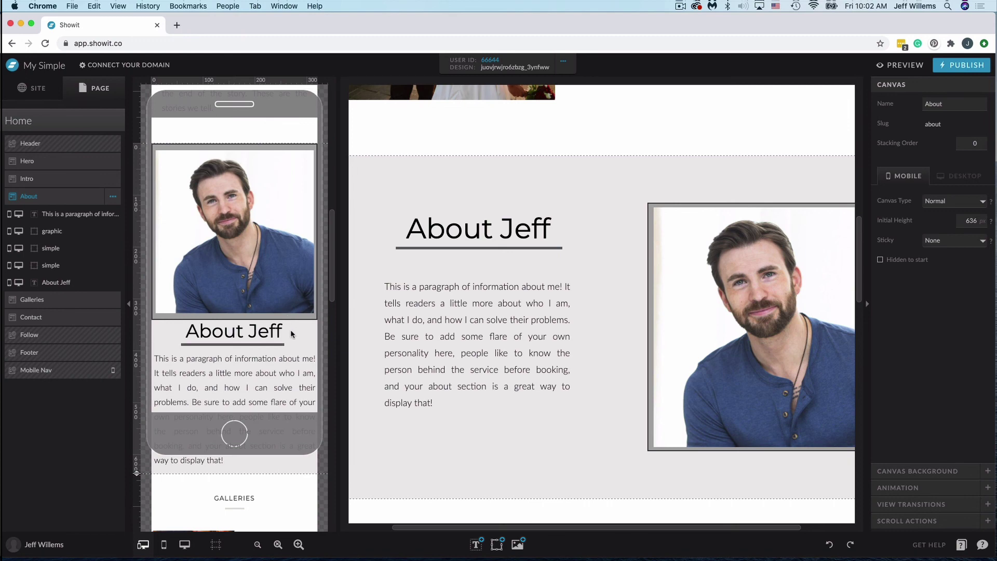